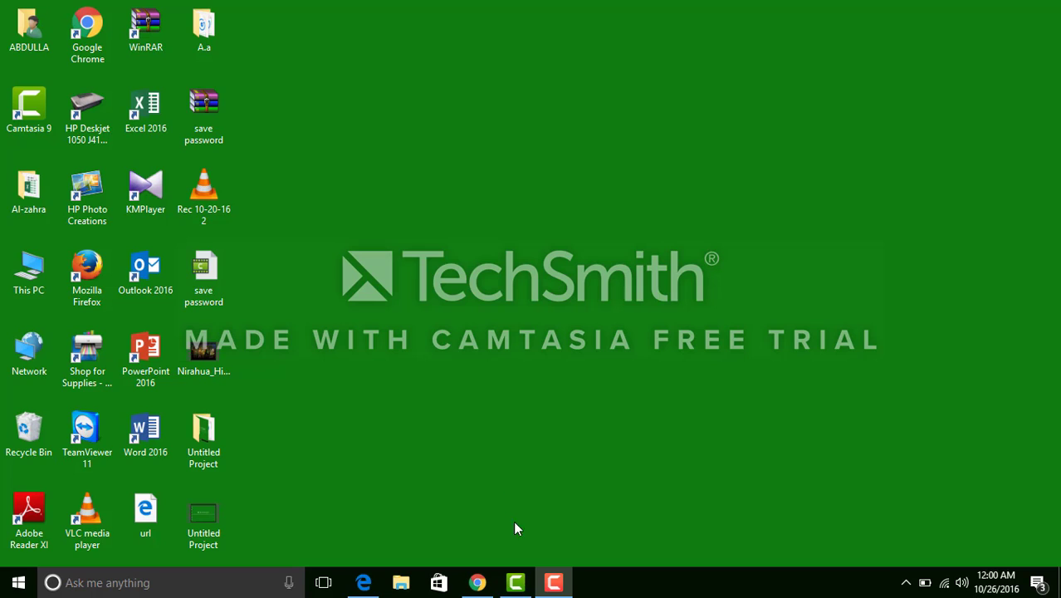
- Import the Rec 10-20-16 2 recording into the Camtasia media bin
click(515, 582)
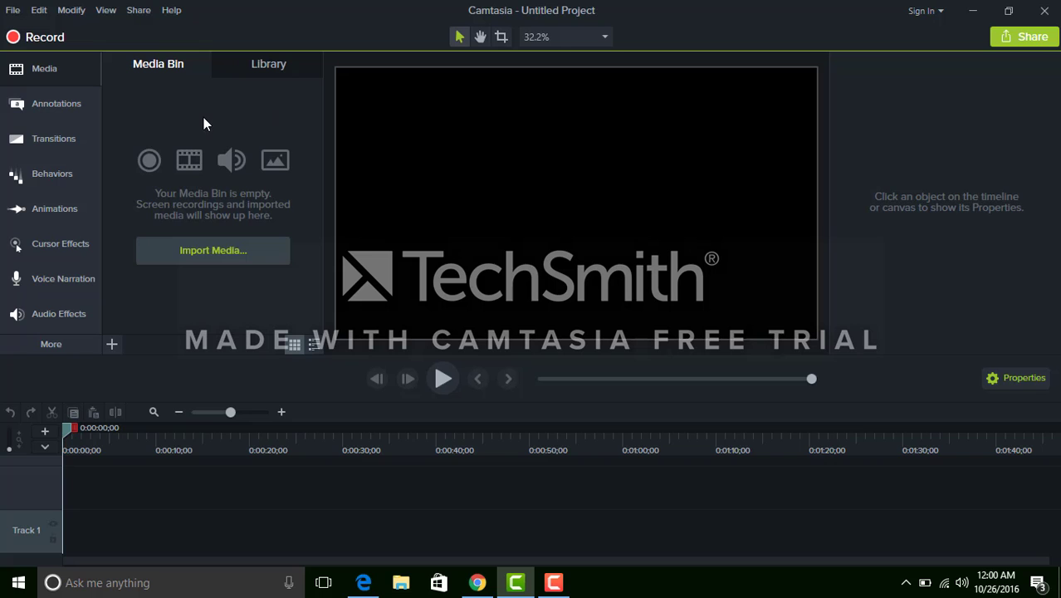
click(209, 254)
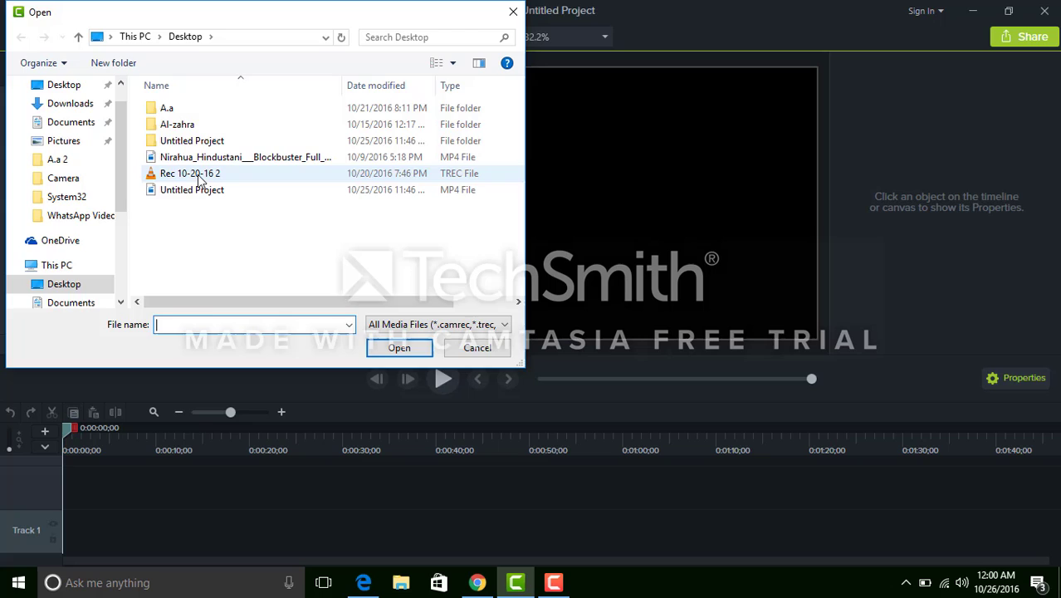
click(199, 174)
double_click(198, 176)
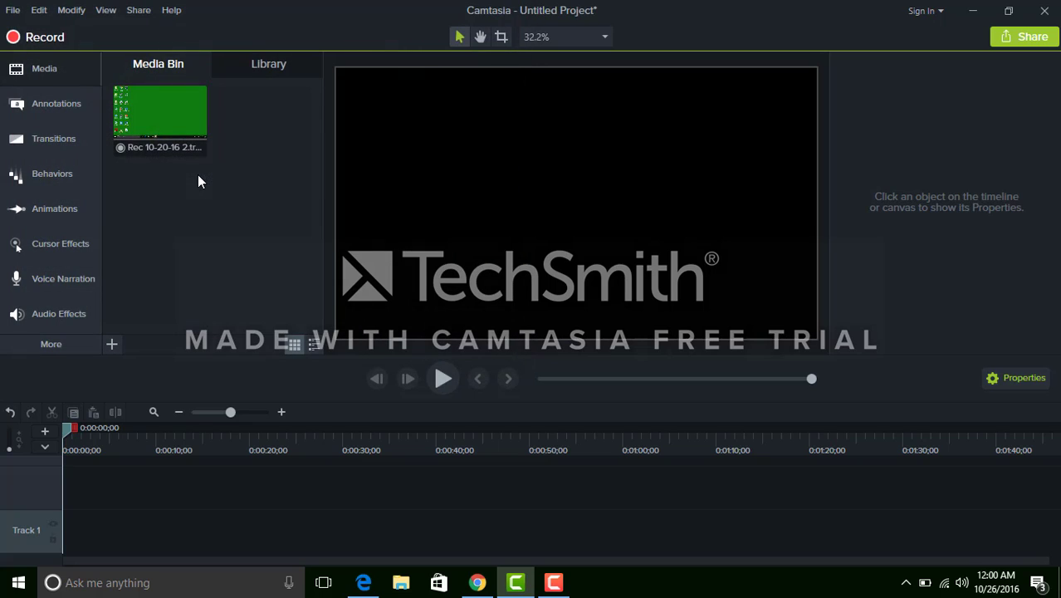
- Place the Rec 10-20-16 2 clip on Track 2, starting at 0:00
click(158, 108)
mouse_move(158, 108)
mouse_down()
mouse_move(101, 490)
mouse_move(116, 495)
mouse_up()
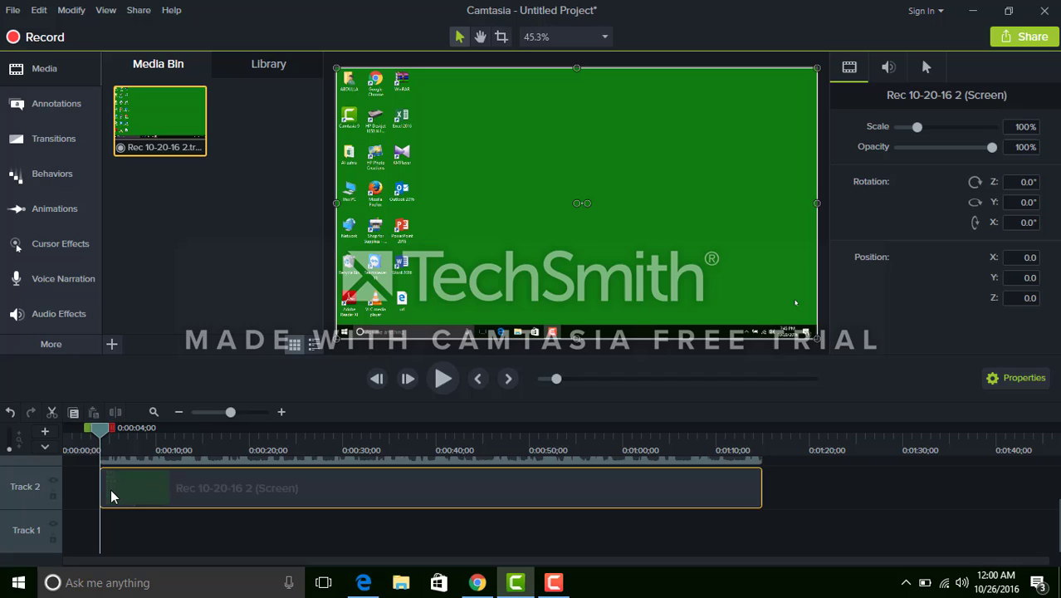
drag(114, 496, 77, 489)
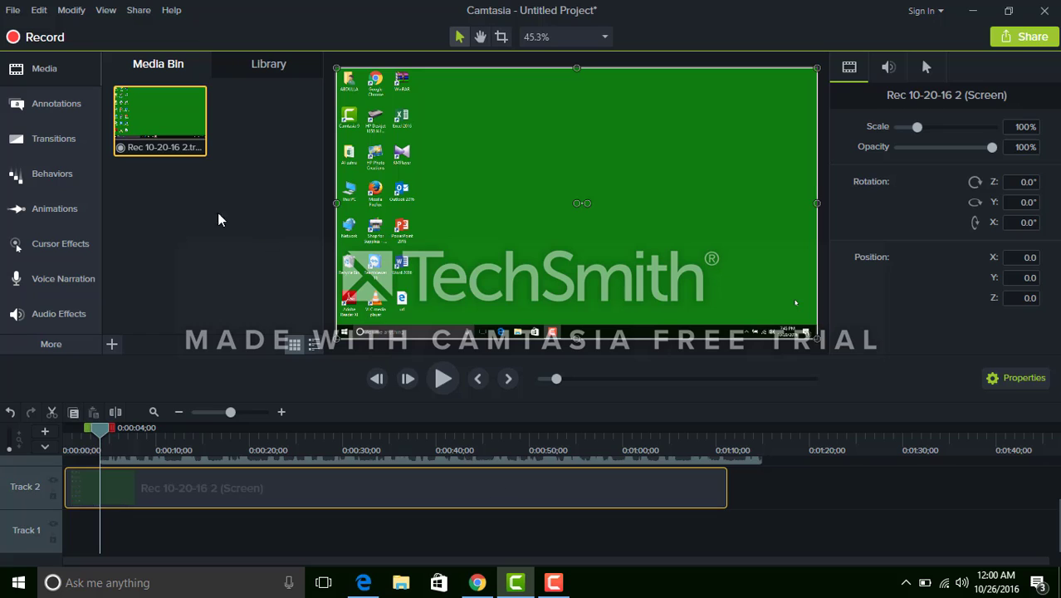
- Start a New Custom Production from the Share menu
click(138, 12)
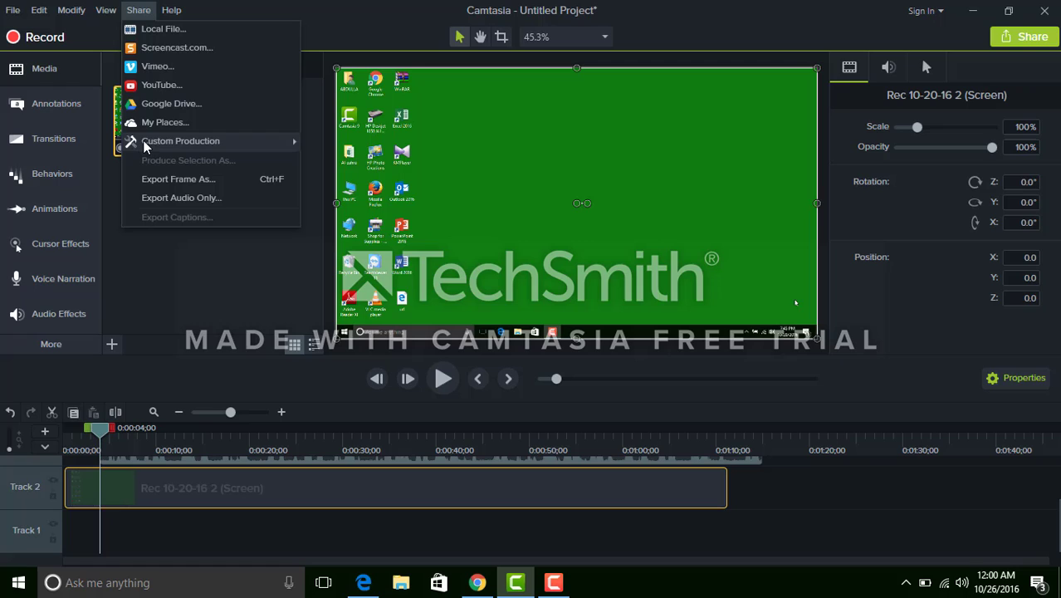
mouse_move(180, 141)
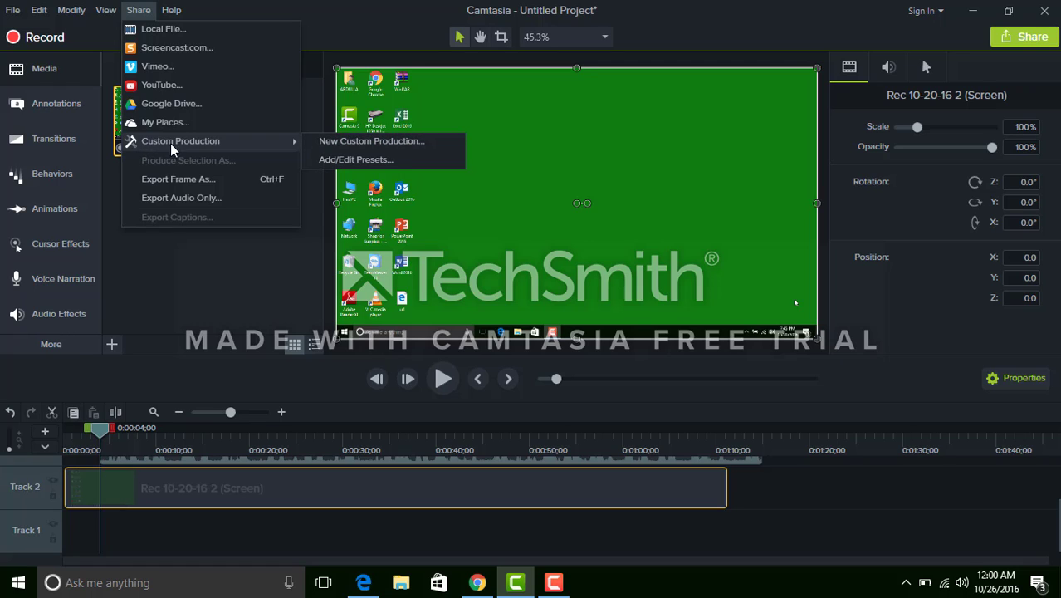
click(322, 148)
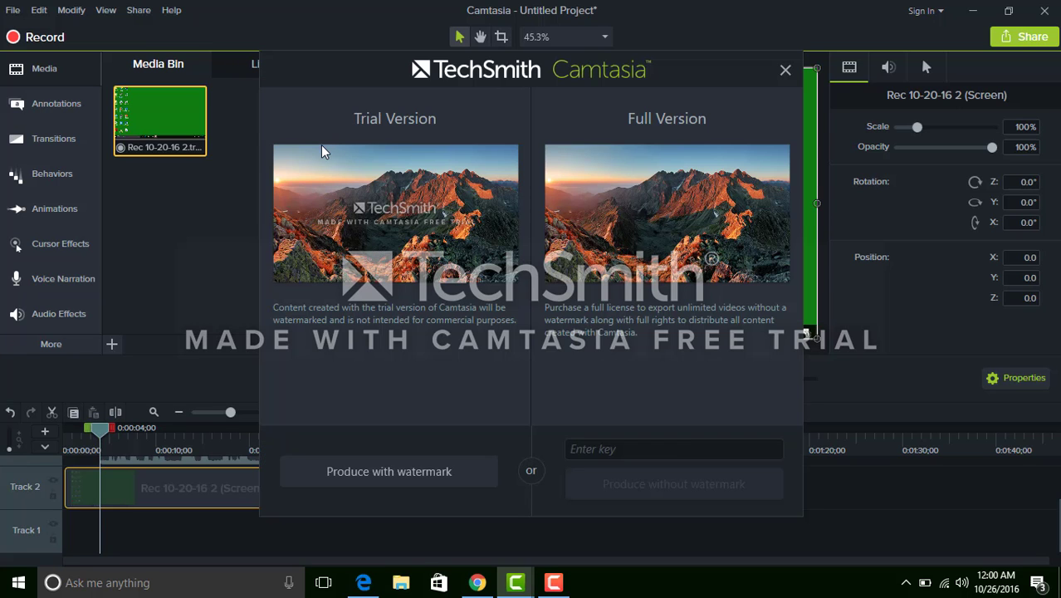
- Produce with watermark as MP4 - Smart Player, keeping default player and video options
click(344, 476)
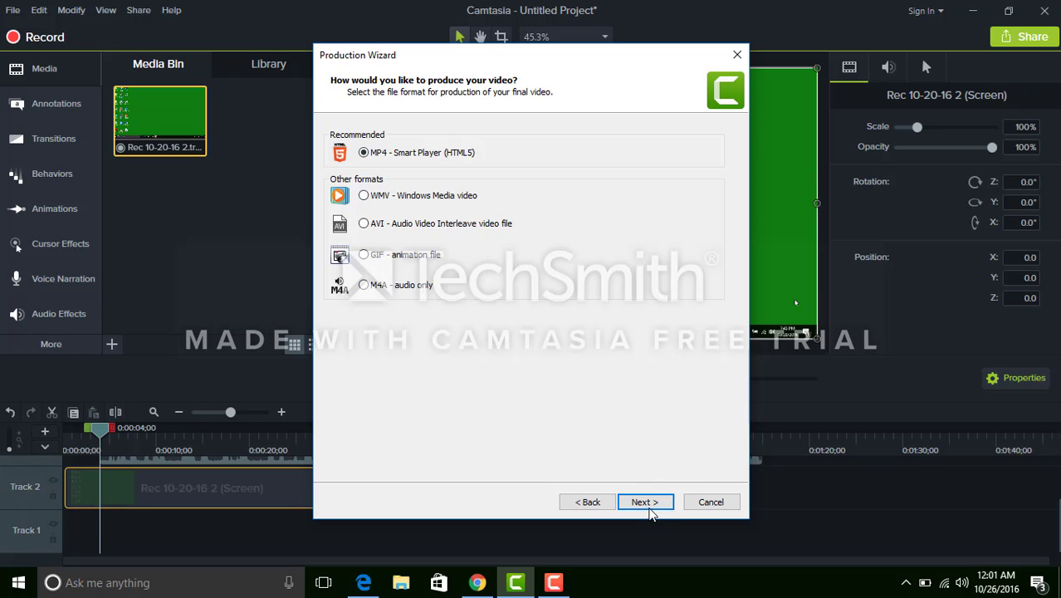
click(646, 502)
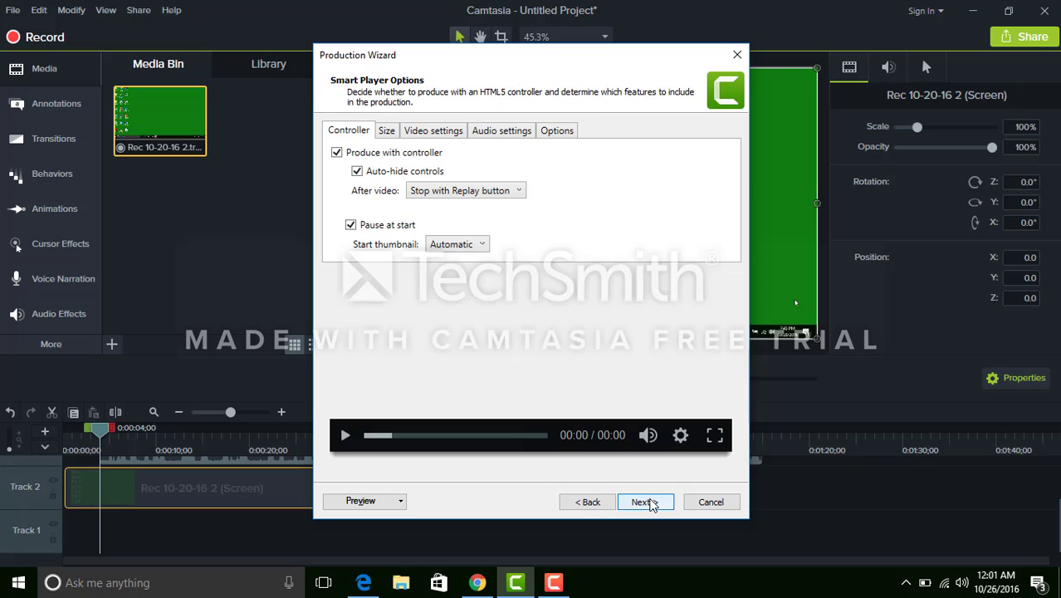
click(646, 502)
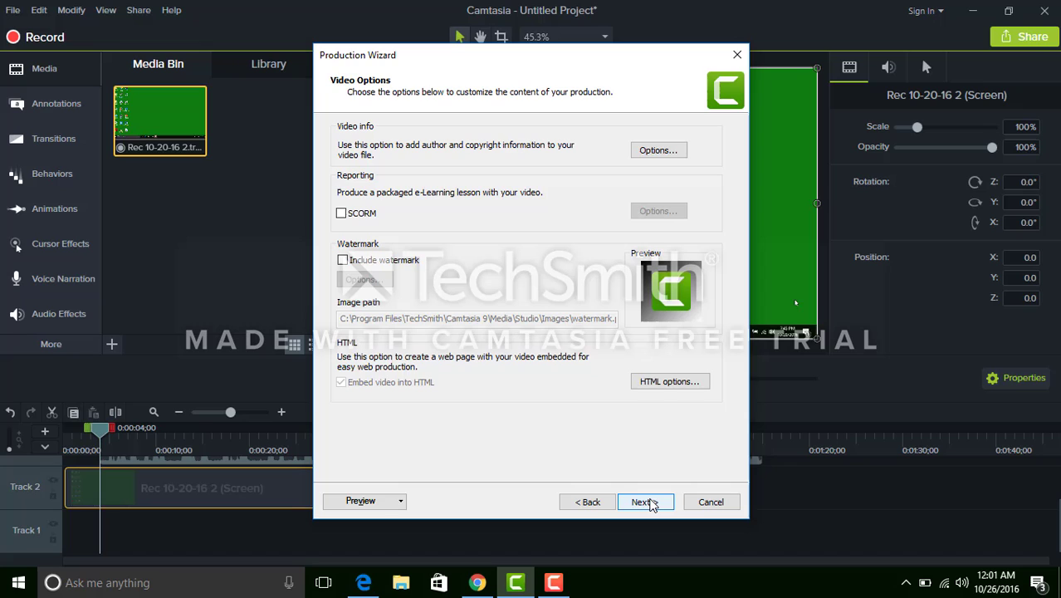
click(646, 502)
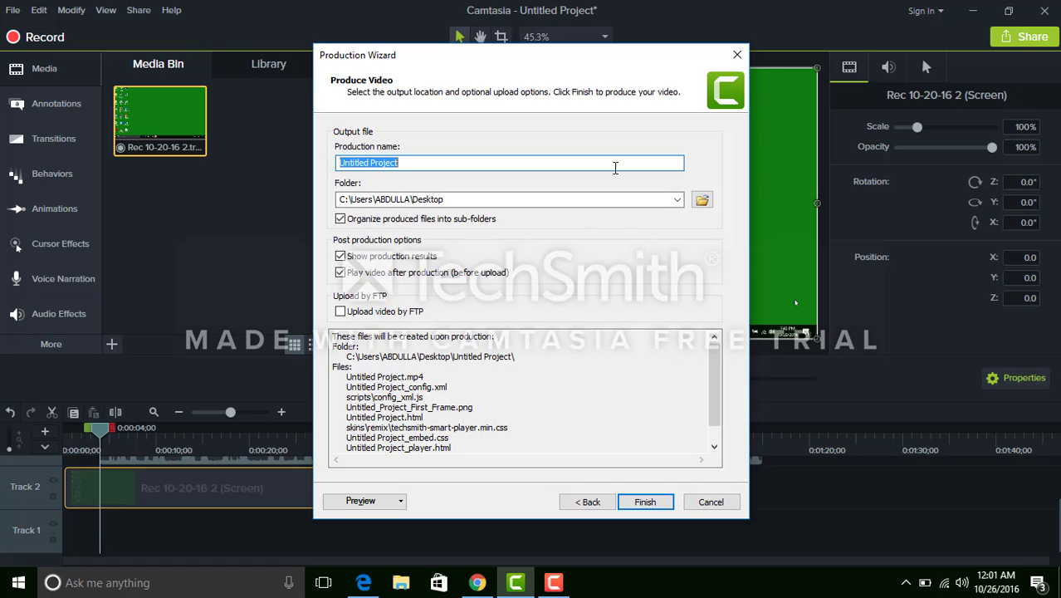
- Name the production 123456 and render it to the Desktop folder
click(616, 167)
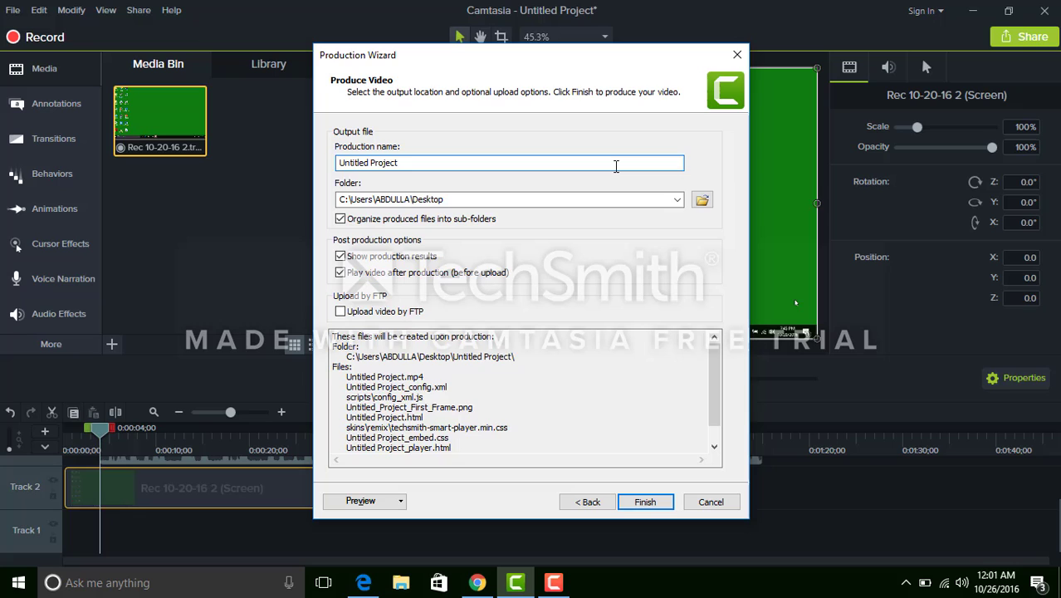
key(BackSpace)
key(BackSpace)
key(BackSpace)
key(BackSpace)
text(1)
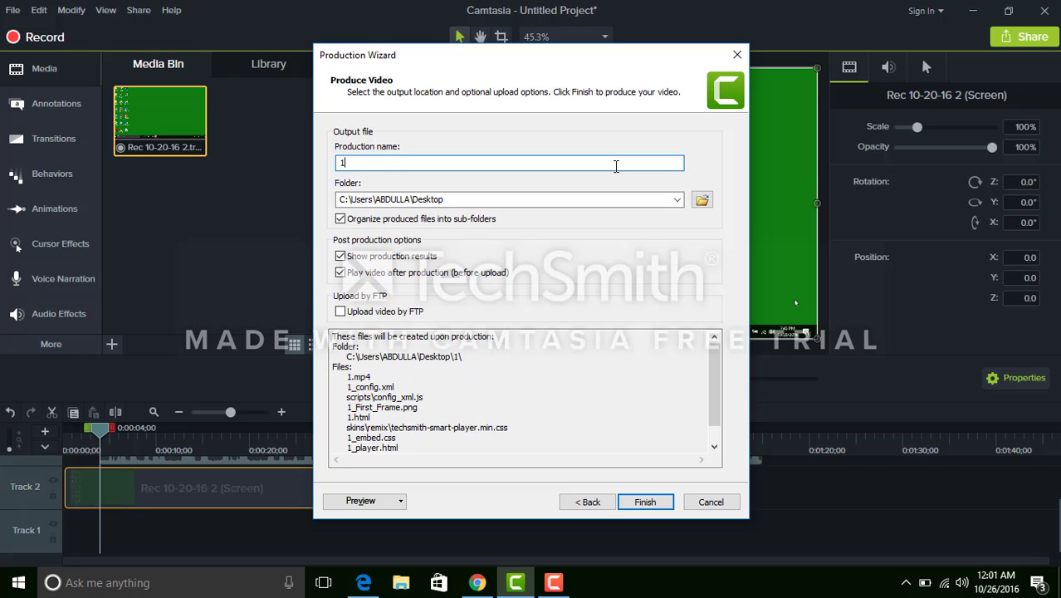
text(23456)
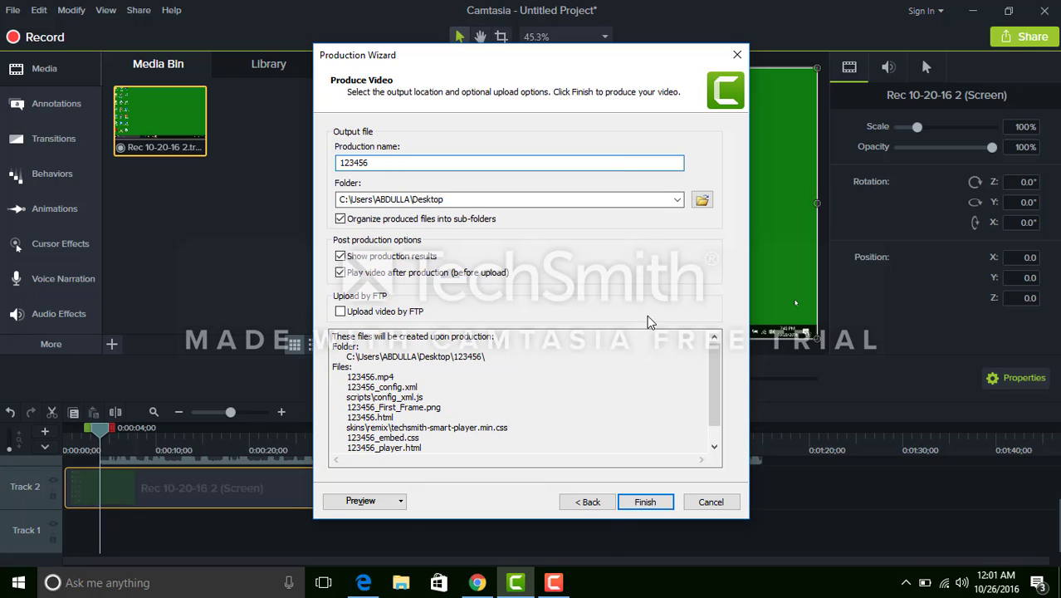
click(646, 501)
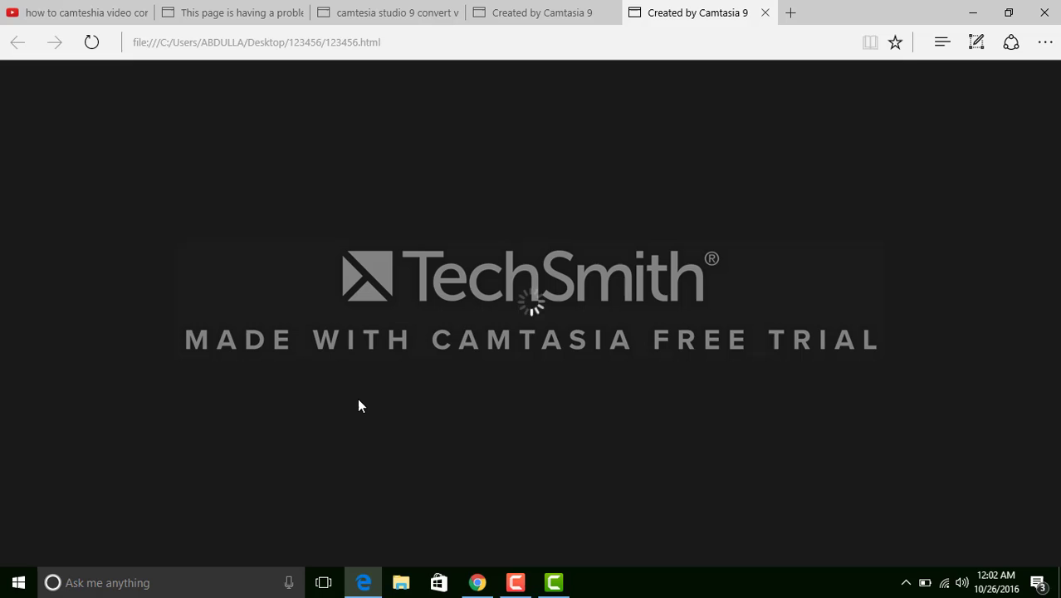
- Close the auto-opened Edge player page and dismiss the Production Results summary
click(741, 17)
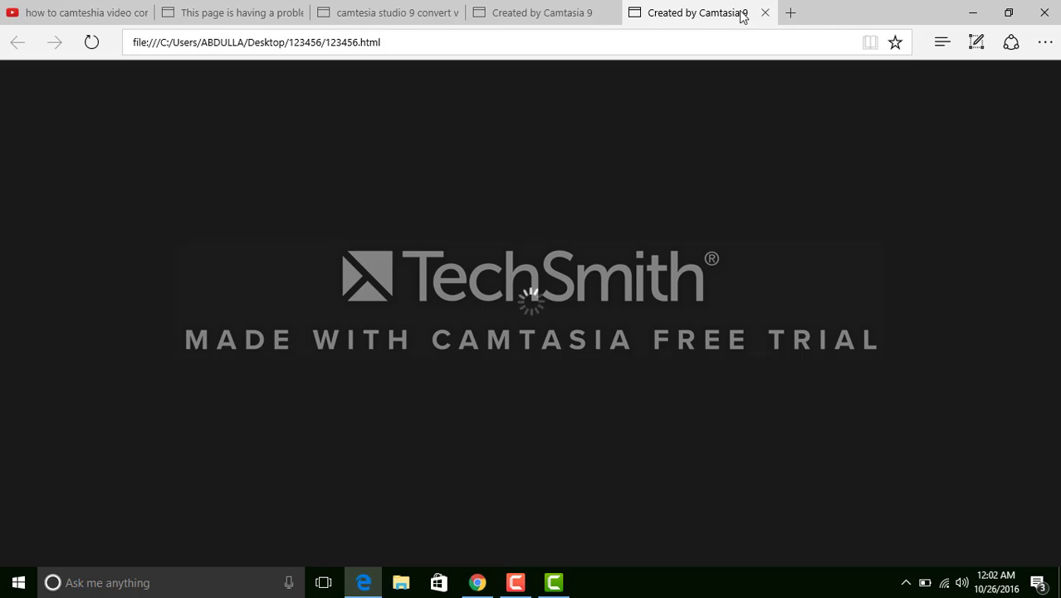
click(765, 14)
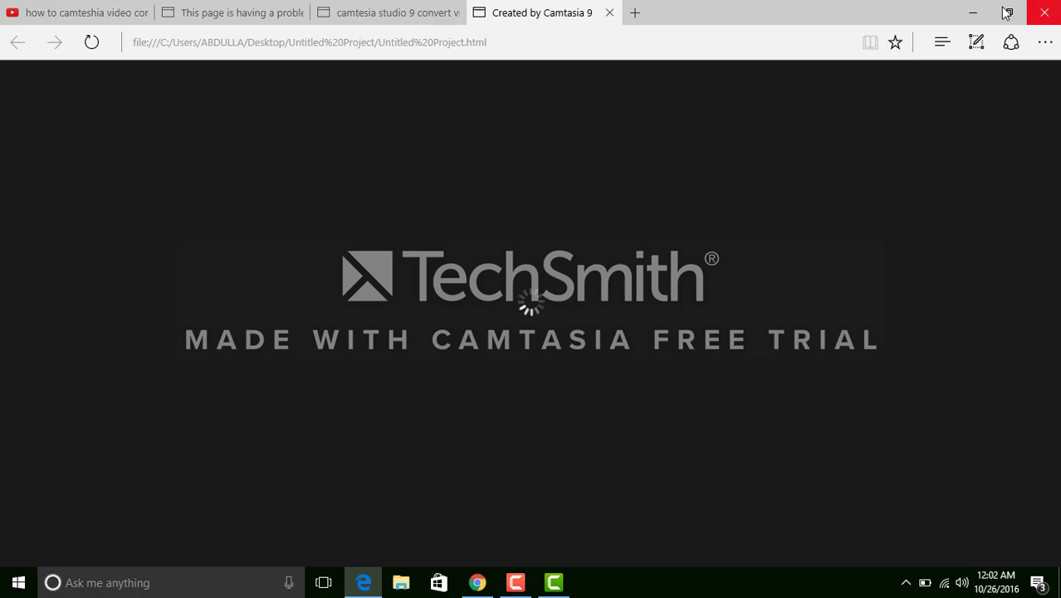
click(973, 11)
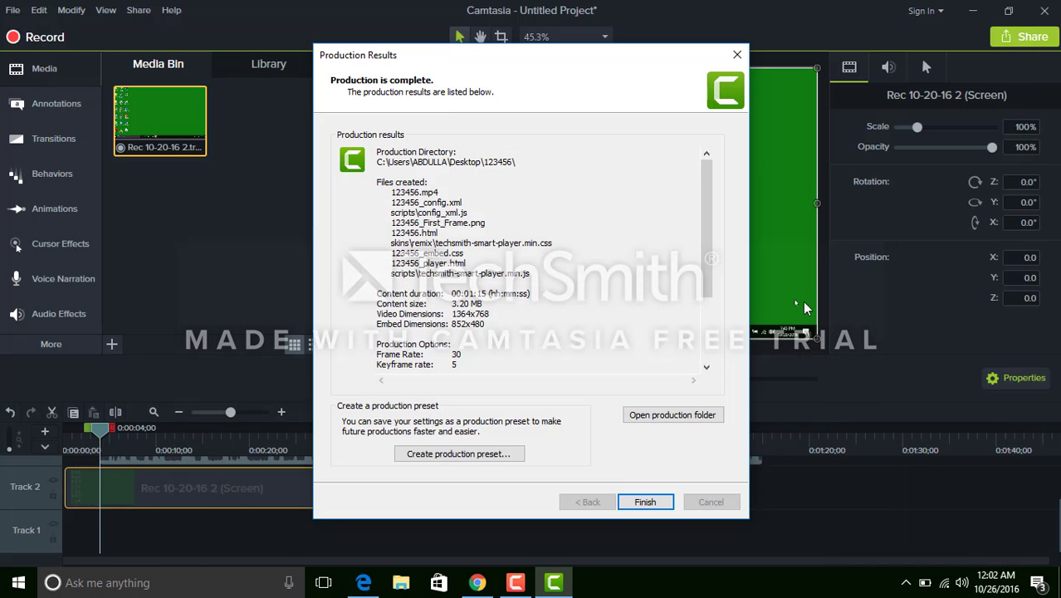
click(655, 502)
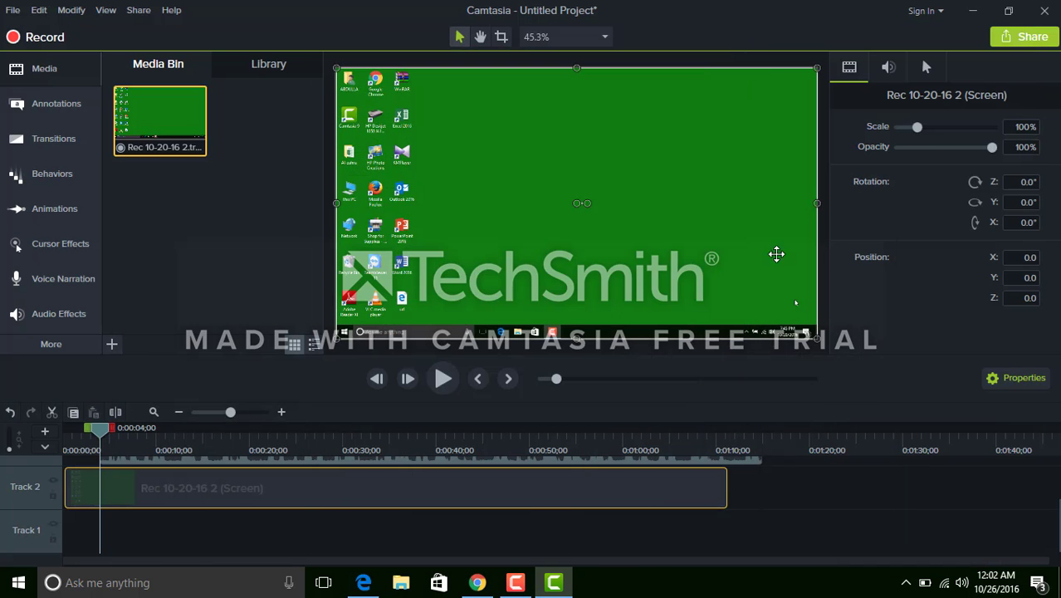
- Open the 123456 Desktop folder and select the 123456 MP4 file
click(972, 11)
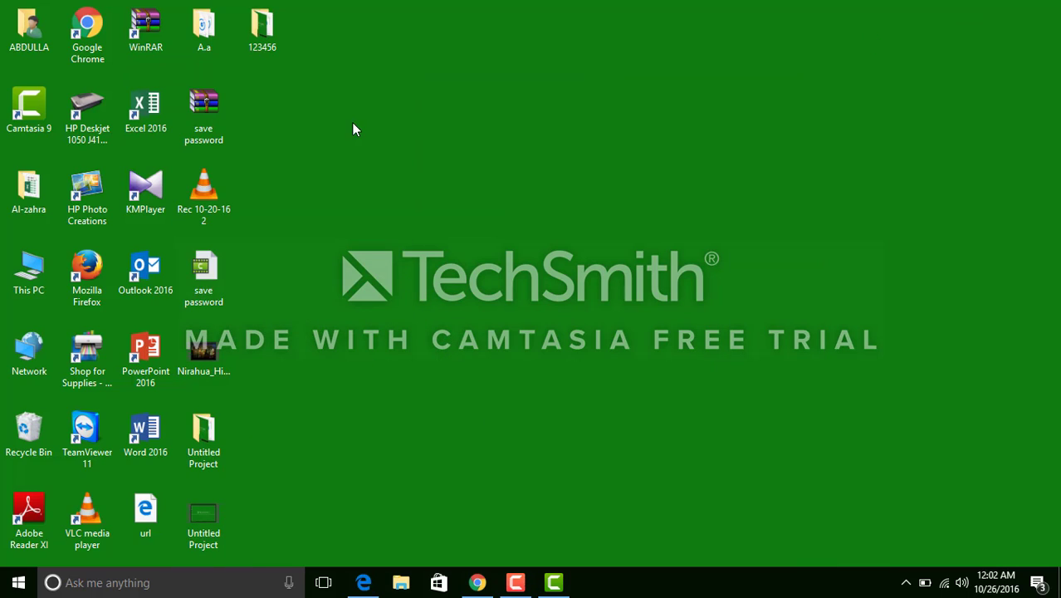
double_click(265, 48)
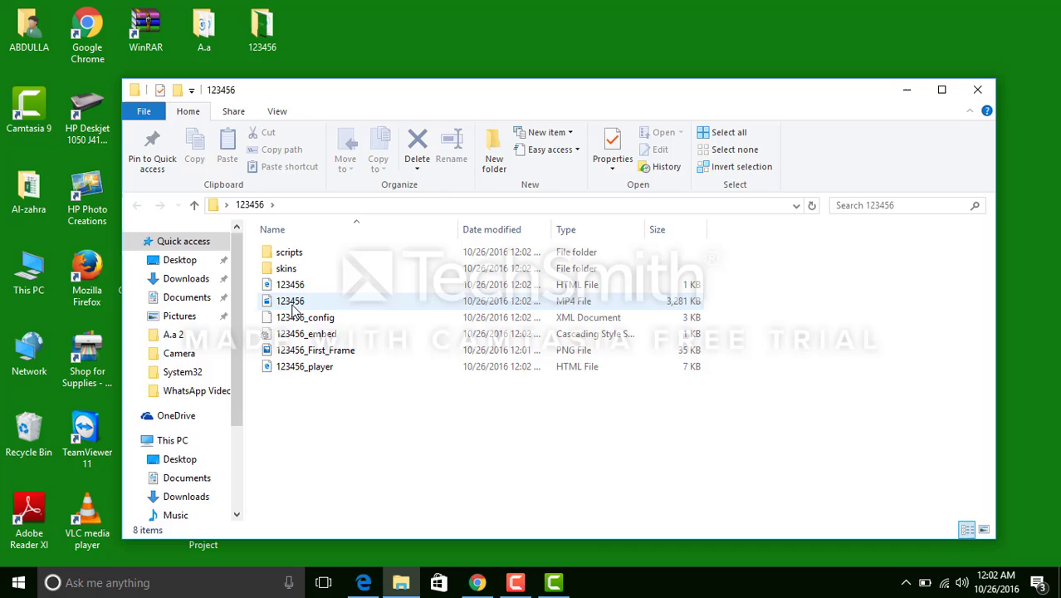
click(295, 304)
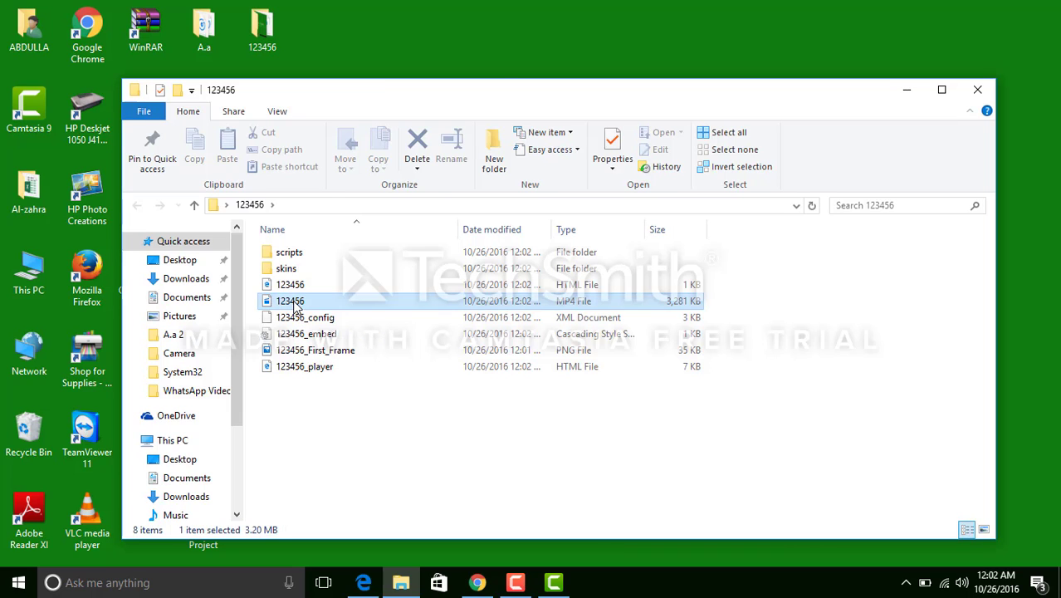
right_click(296, 304)
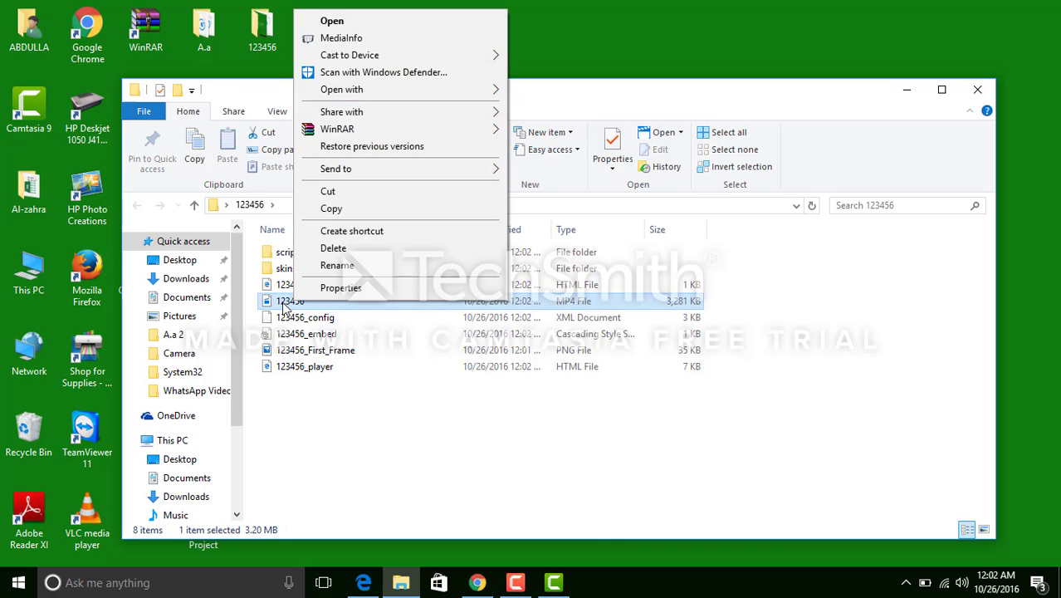
click(285, 306)
- Play 123456.mp4 in Movies & TV, then close the player and the 123456 folder
double_click(285, 307)
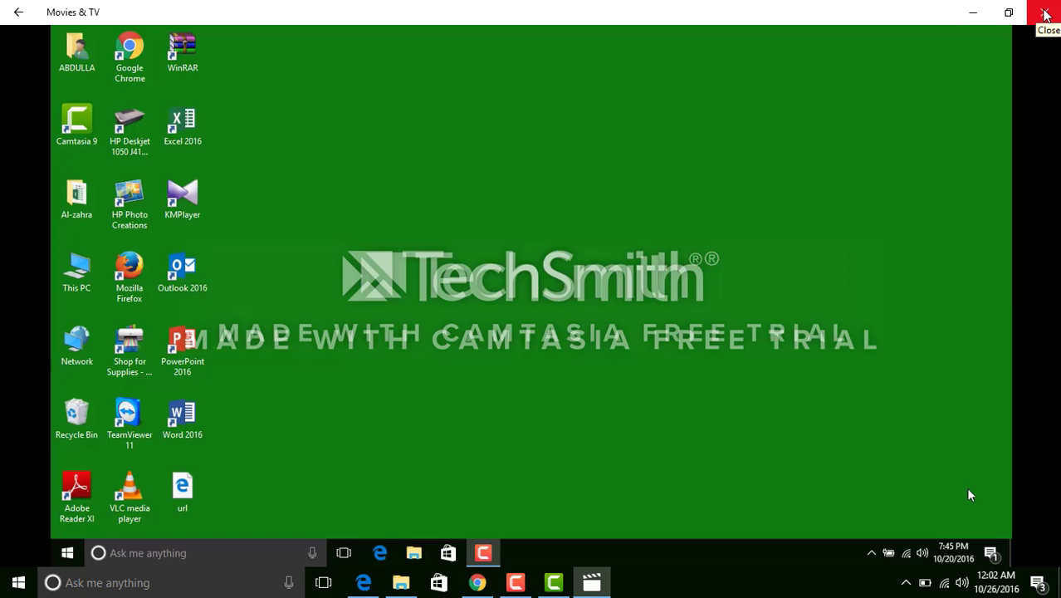
click(1045, 15)
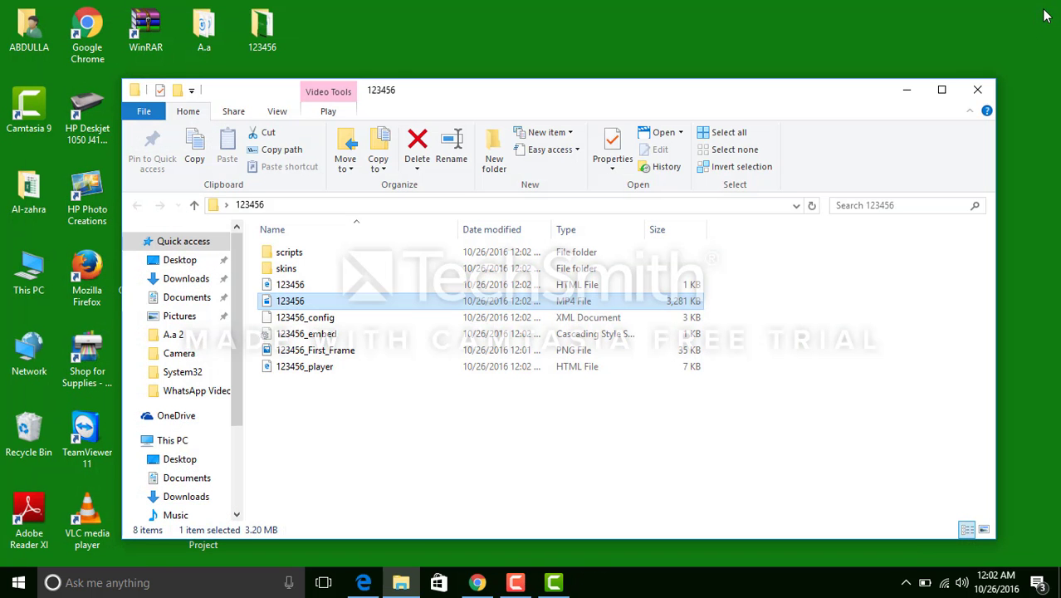
click(975, 90)
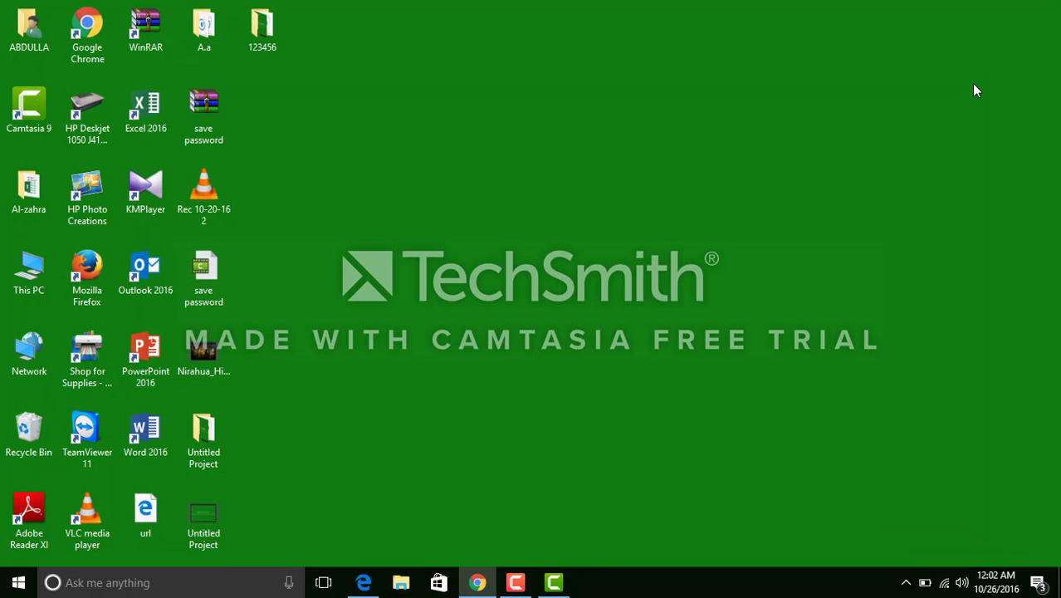